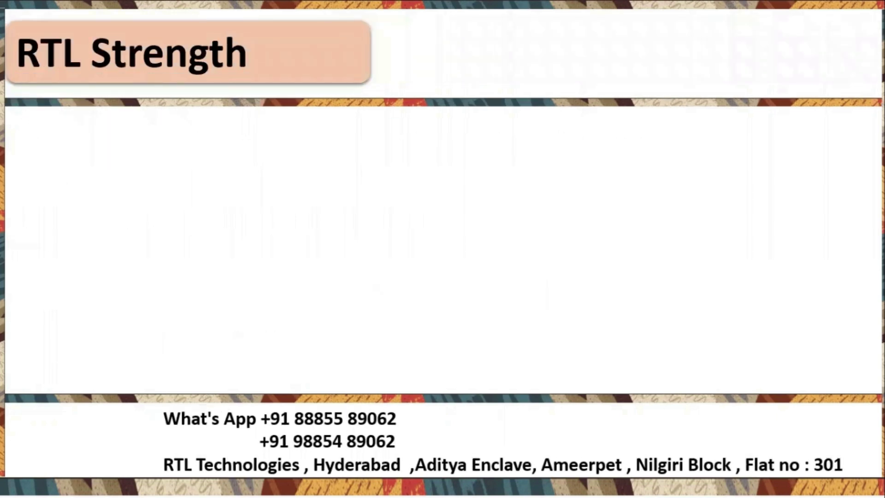
Reveal the remaining RTL Strength bullets, then advance past the placement payment slide to Contact us.
key("Right")
key("Right")
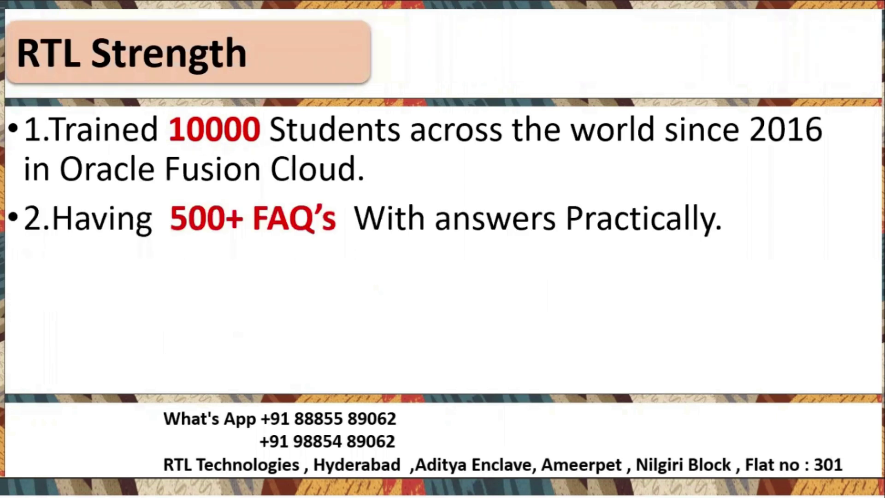
key("Right")
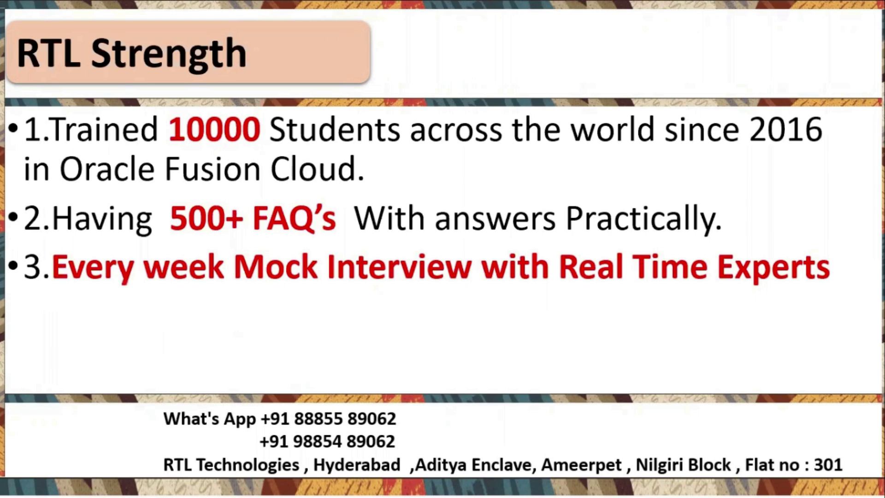
key("Right")
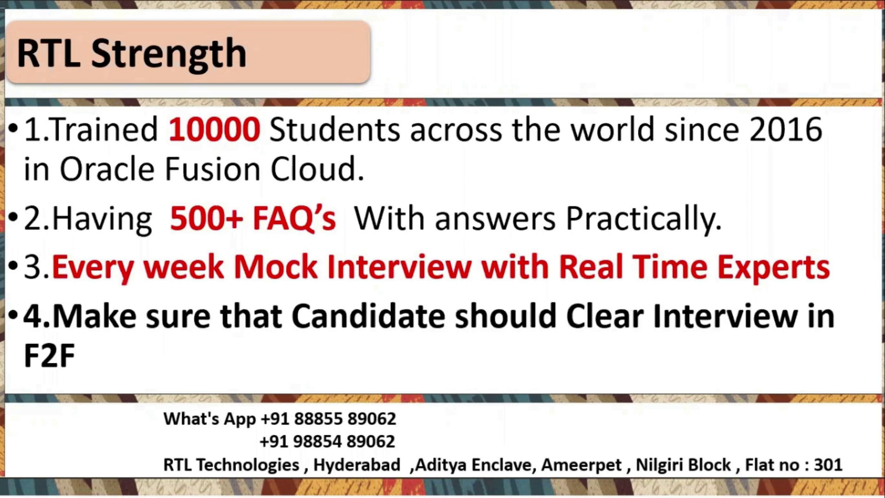
key("Right")
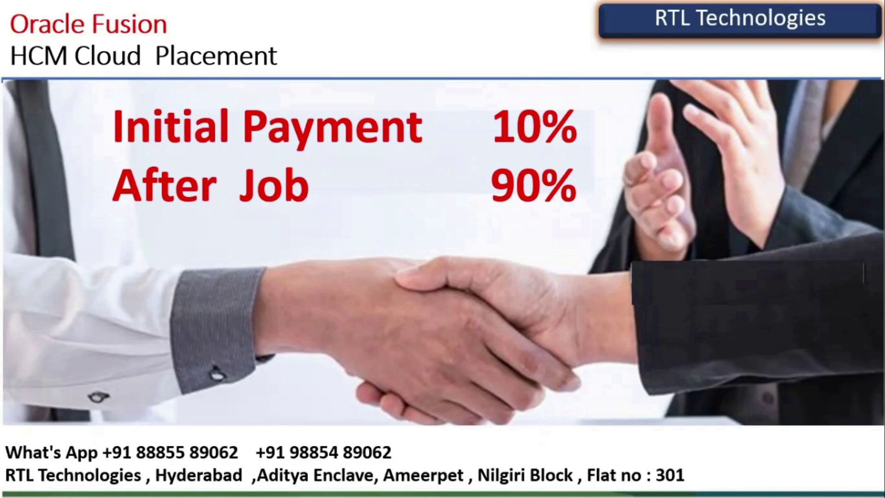
key("Right")
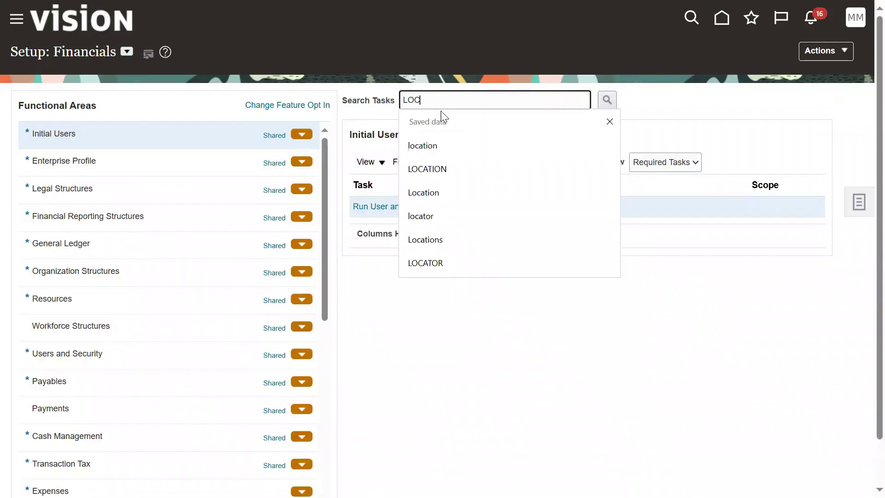
Search the setup tasks for LOCATION and open the Manage Locations page.
type("ATION")
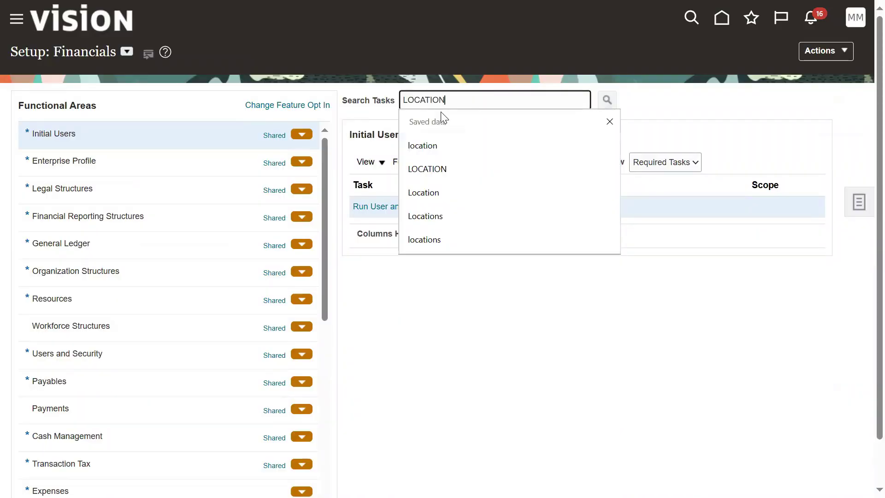
key("Return")
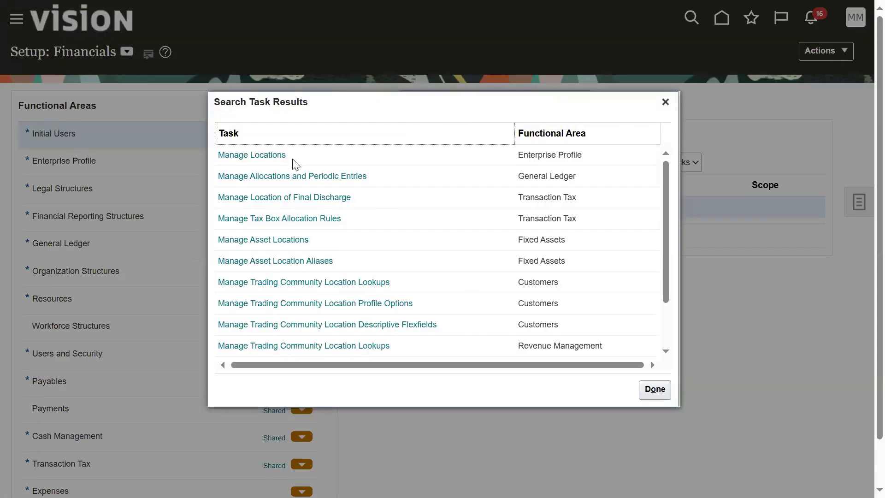
left_click(280, 158)
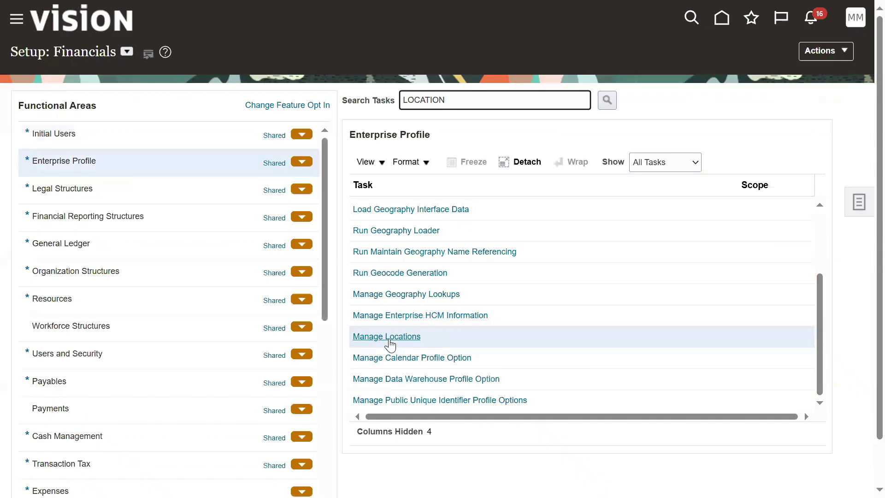
left_click(388, 338)
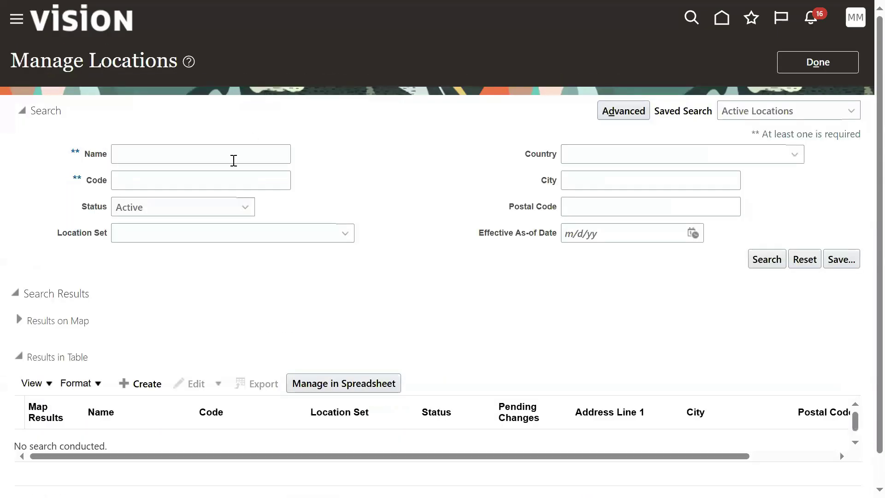
Search for active locations named MRF, which returns no results.
left_click(148, 154)
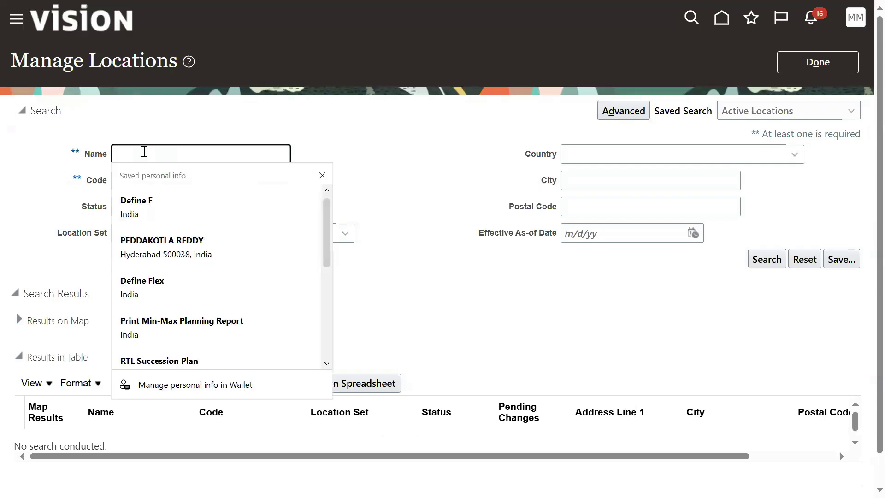
type("MRF")
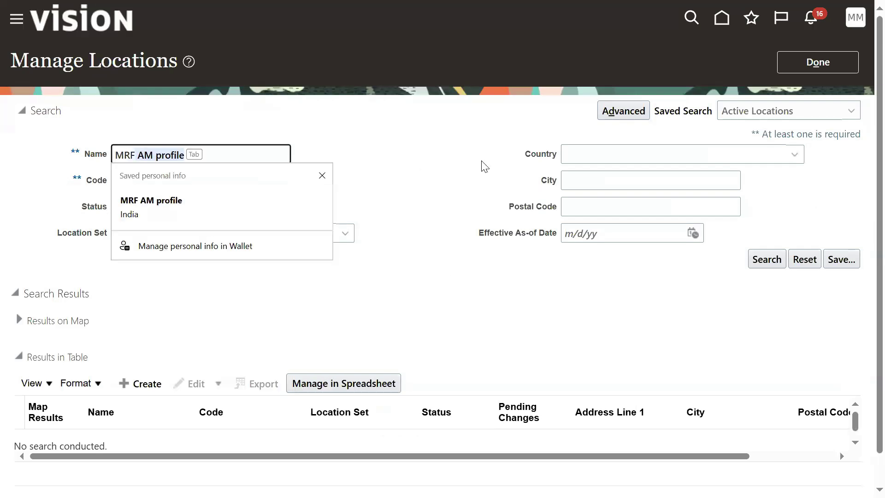
left_click(479, 166)
left_click(765, 259)
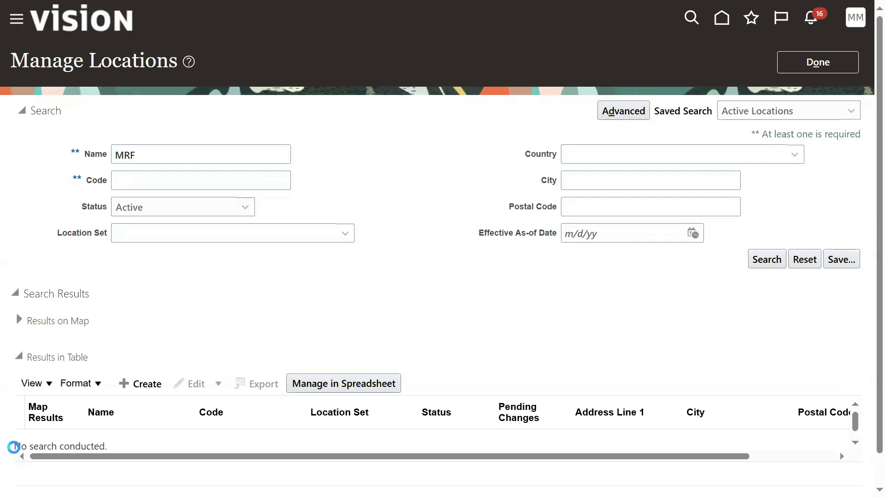
left_click_drag(17, 447, 84, 441)
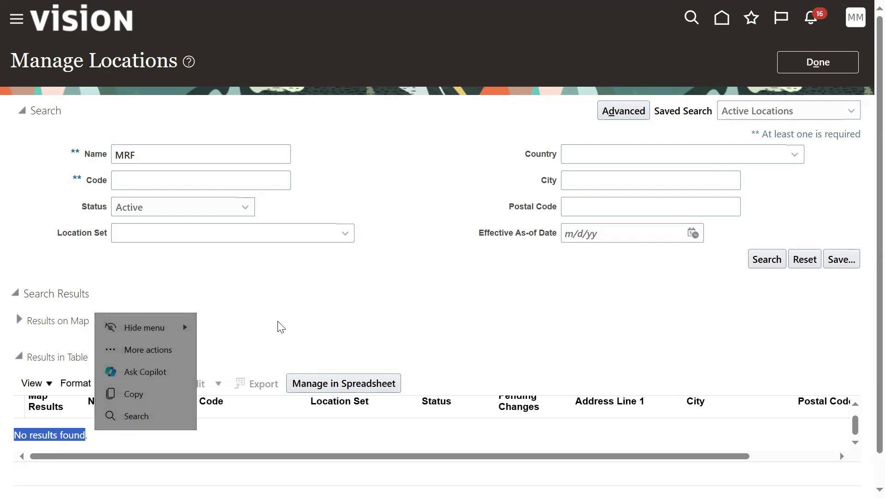
left_click(371, 300)
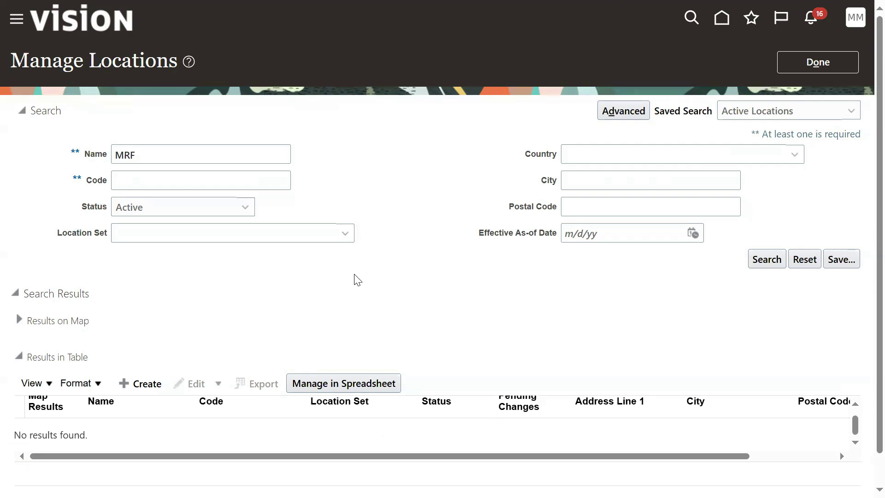
Open the Transaction Console from Navigator Tools, clear the Failed status filter, and view MRF_CA_LOCATION.
left_click(17, 19)
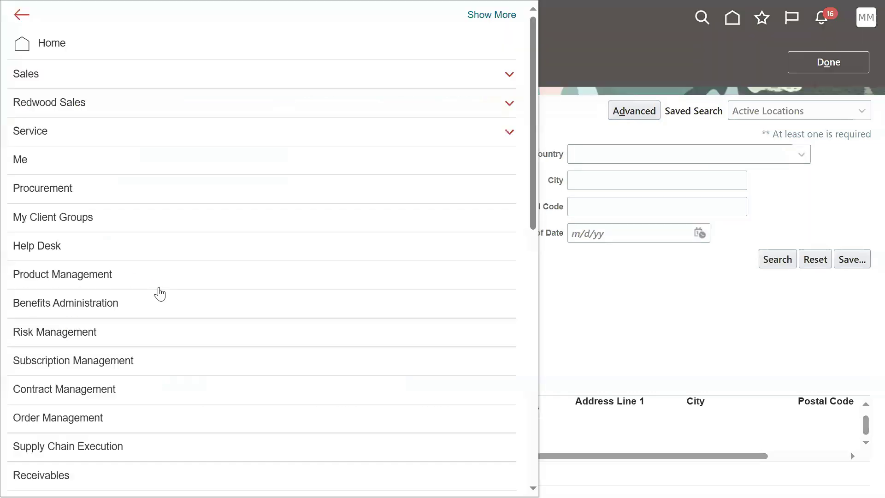
scroll(161, 300, "down", 8)
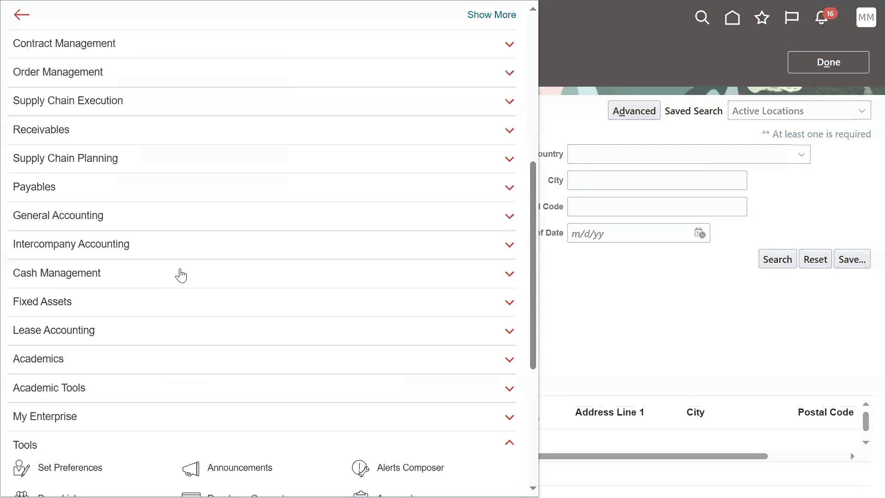
scroll(177, 281, "down", 5)
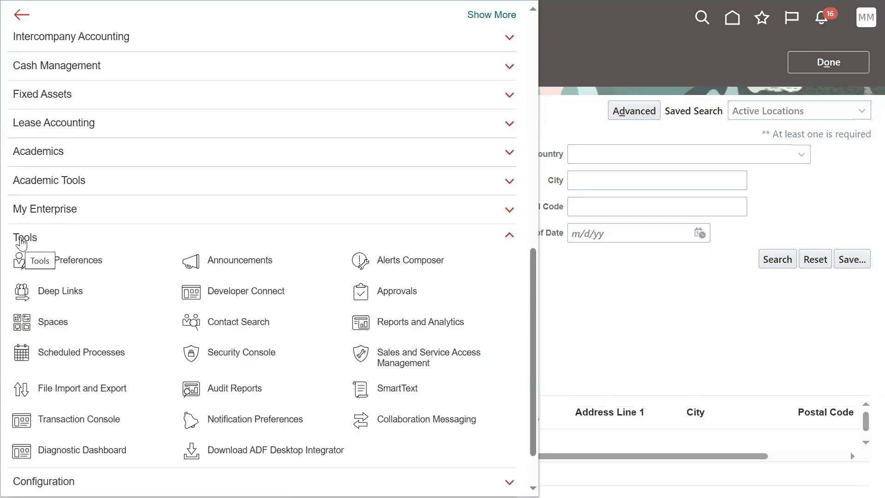
left_click(58, 422)
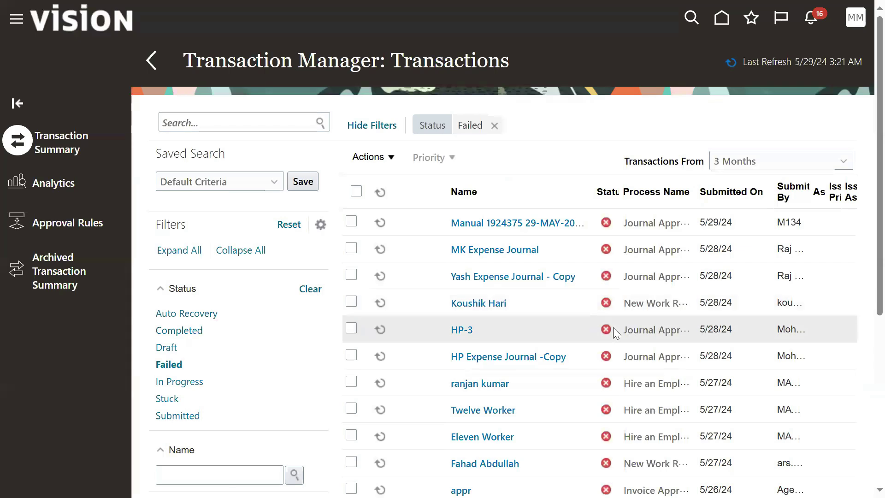
left_click(495, 129)
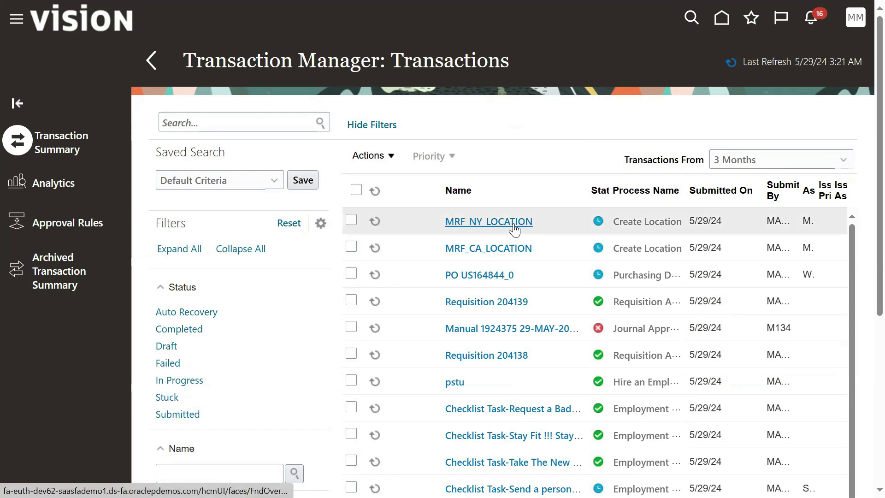
left_click(509, 252)
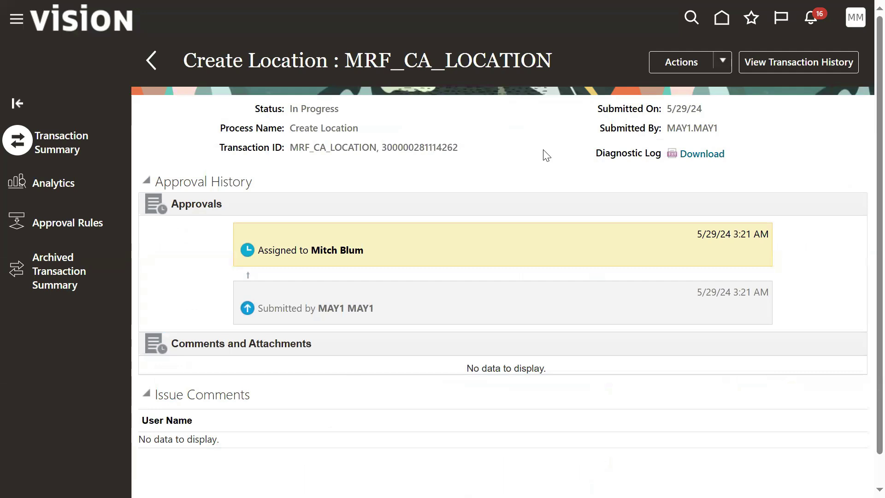
Review the MRF_CA_LOCATION Approval History, noting the submitter and assigned approver.
left_click_drag(156, 181, 254, 186)
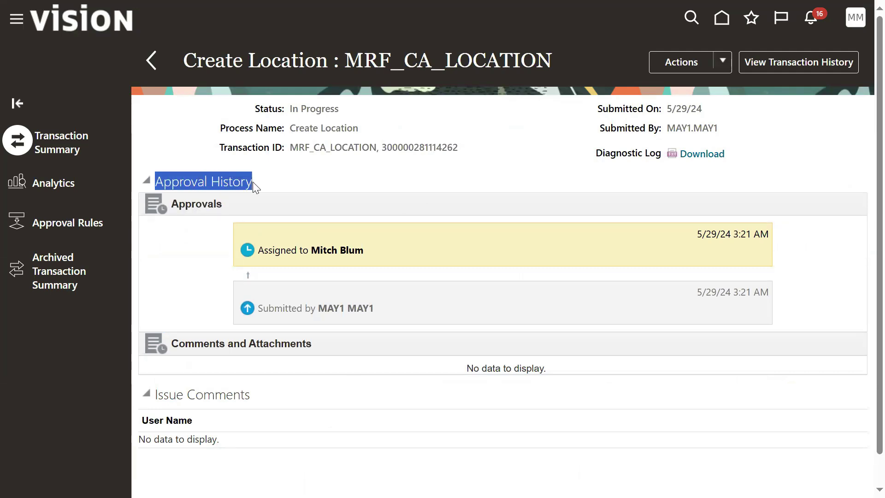
left_click_drag(319, 308, 375, 309)
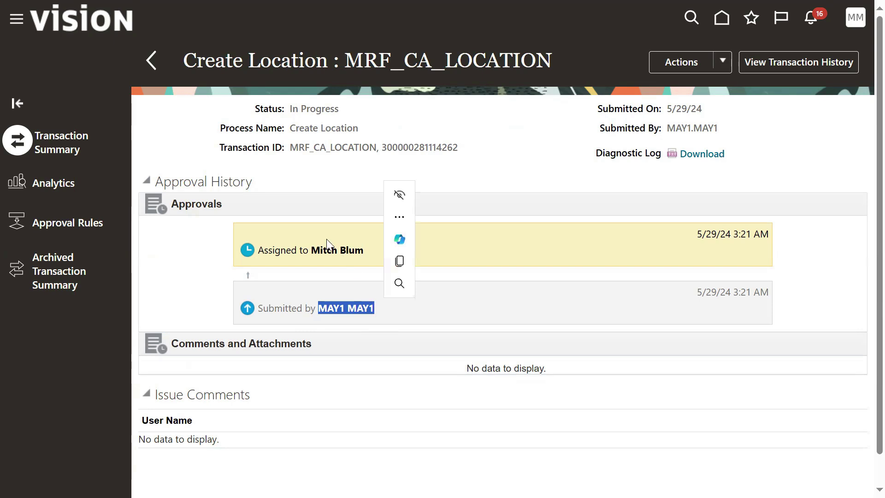
left_click_drag(315, 251, 371, 258)
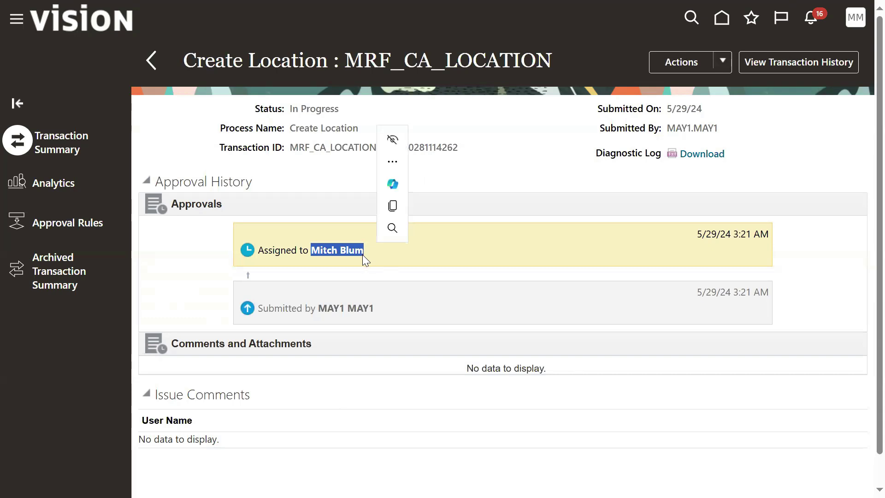
left_click(167, 248)
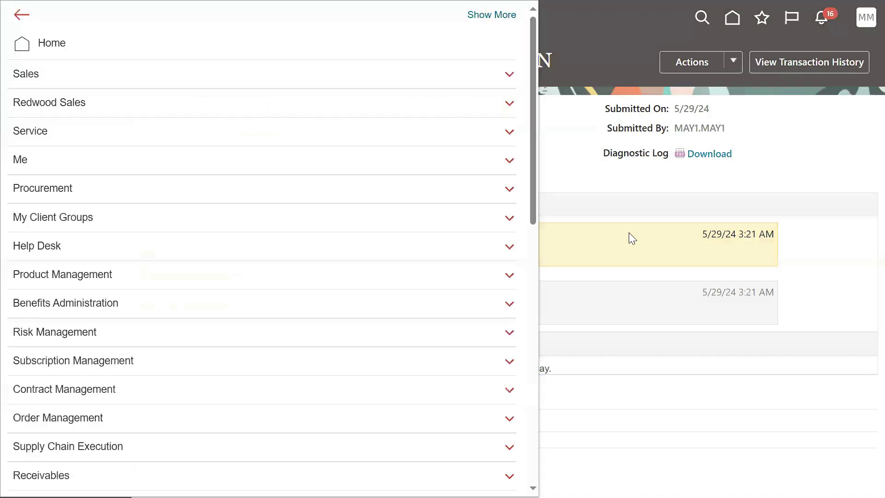
left_click(615, 189)
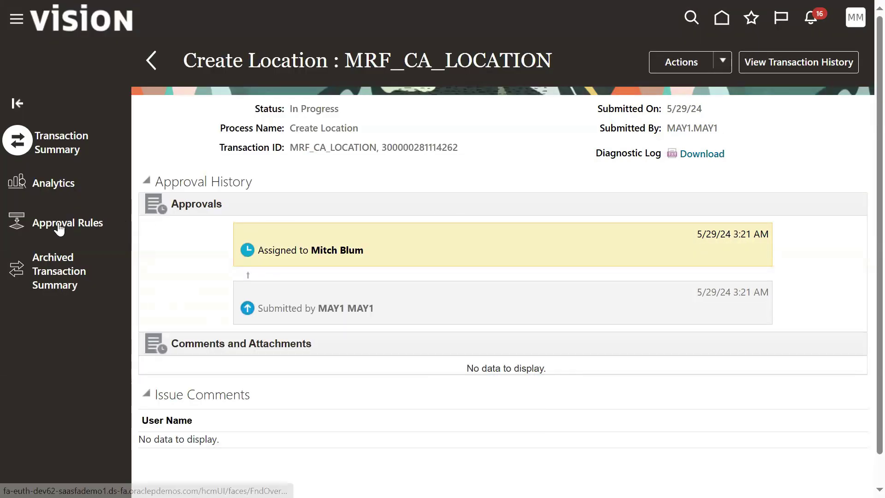
Filter the approval rules by process name Location and select the Create Location process.
left_click(56, 299)
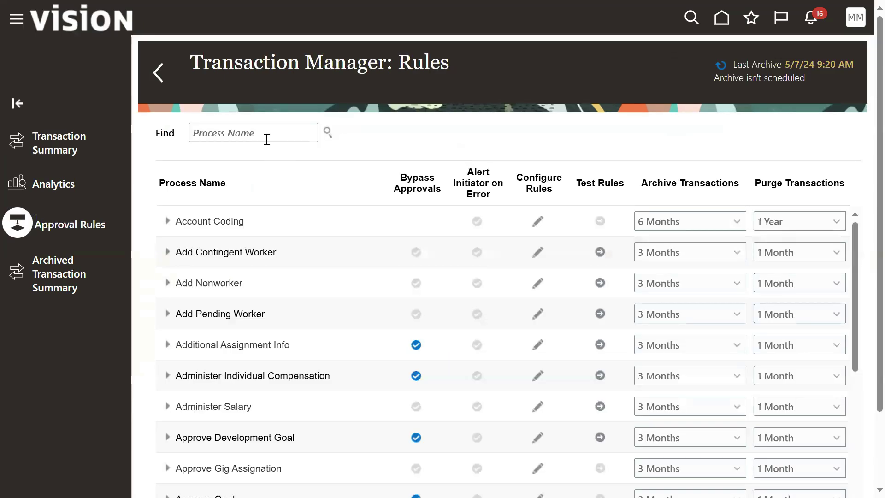
left_click(266, 137)
type("Location")
key("Return")
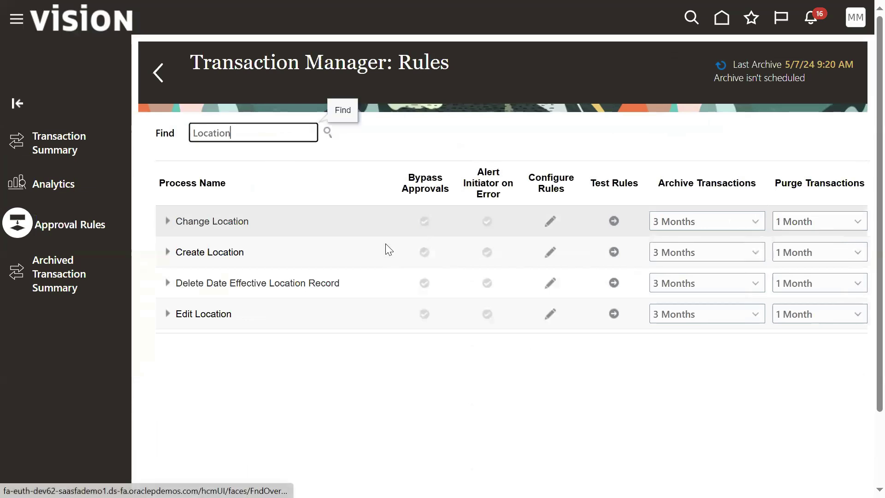
left_click(274, 257)
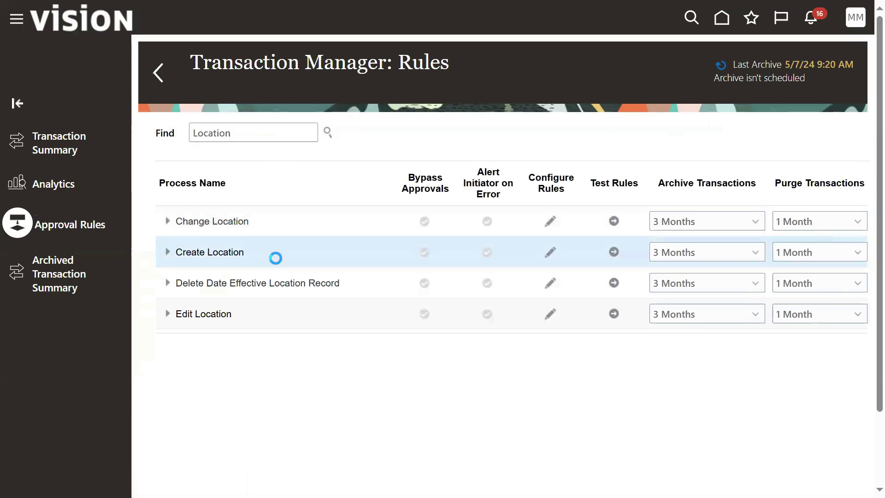
left_click(550, 252)
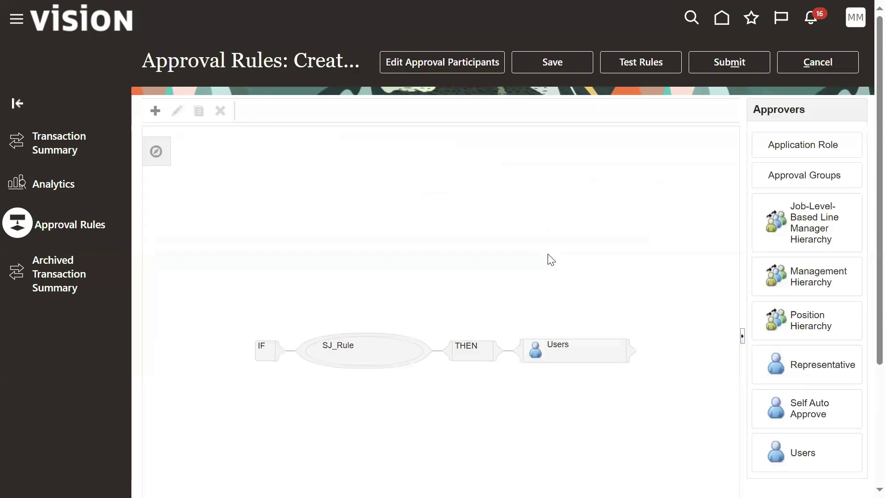
Check the approving user in the Create Location rule's Users step, then cancel without saving.
left_click(572, 356)
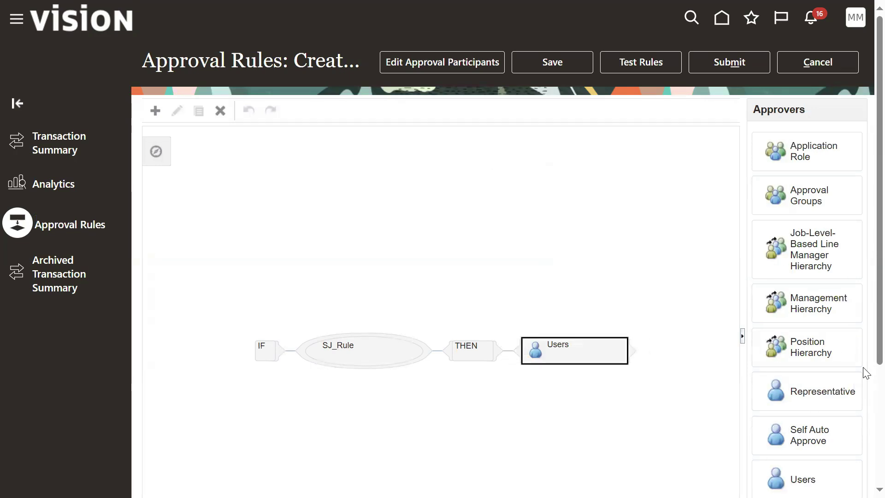
scroll(863, 374, "down", 3)
scroll(865, 468, "down", 1)
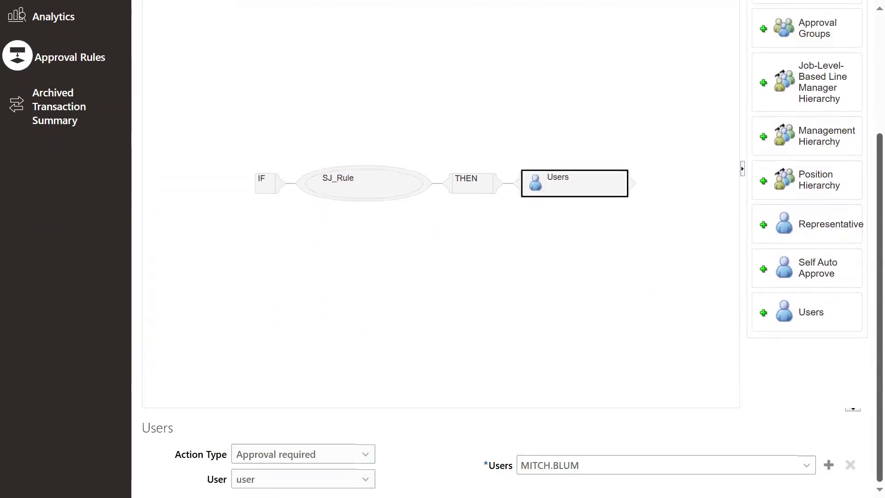
left_click_drag(592, 465, 520, 466)
key("ctrl+c")
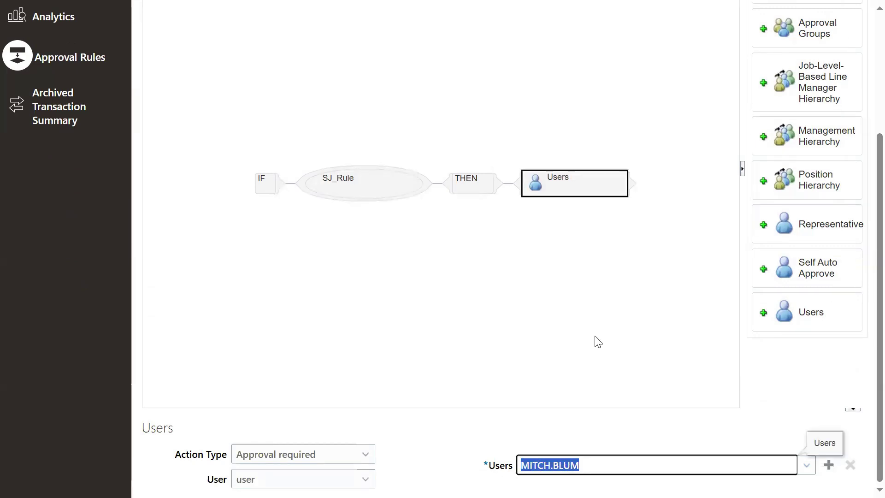
scroll(867, 361, "up", 4)
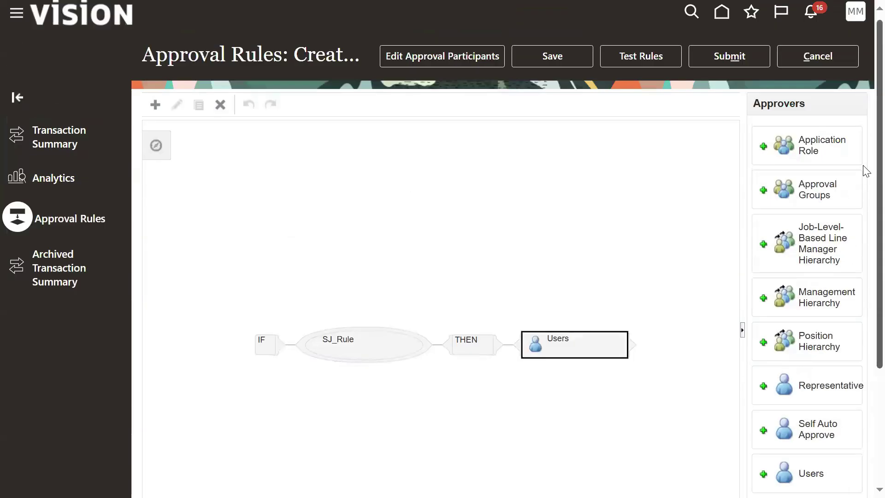
left_click(823, 61)
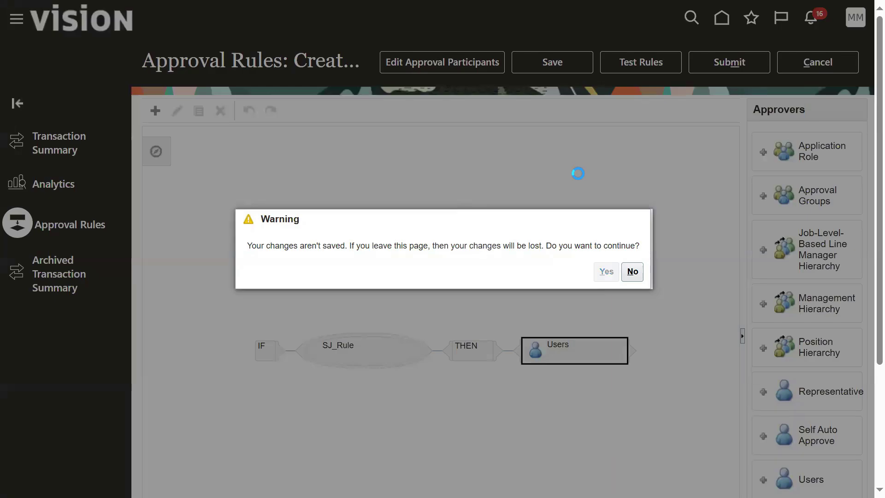
key("alt+y")
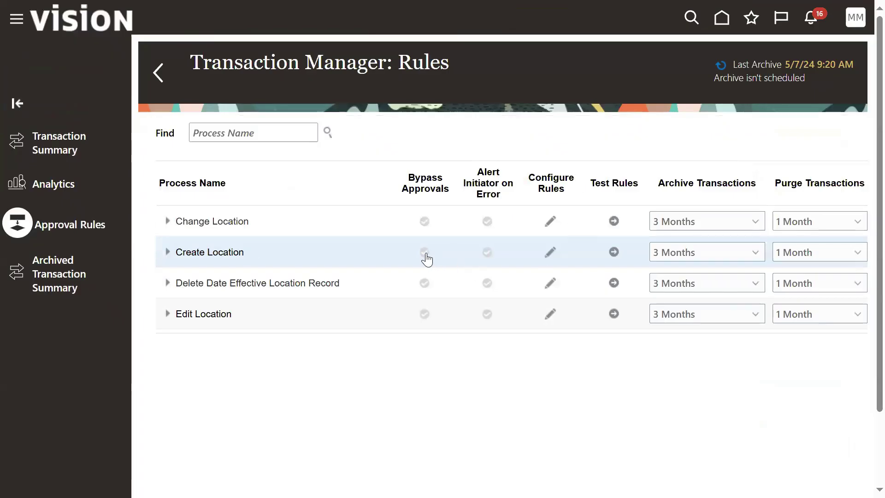
Try the Create Location bypass approvals toggle, then go to the Security Console.
left_click(425, 257)
scroll(138, 415, "down", 10)
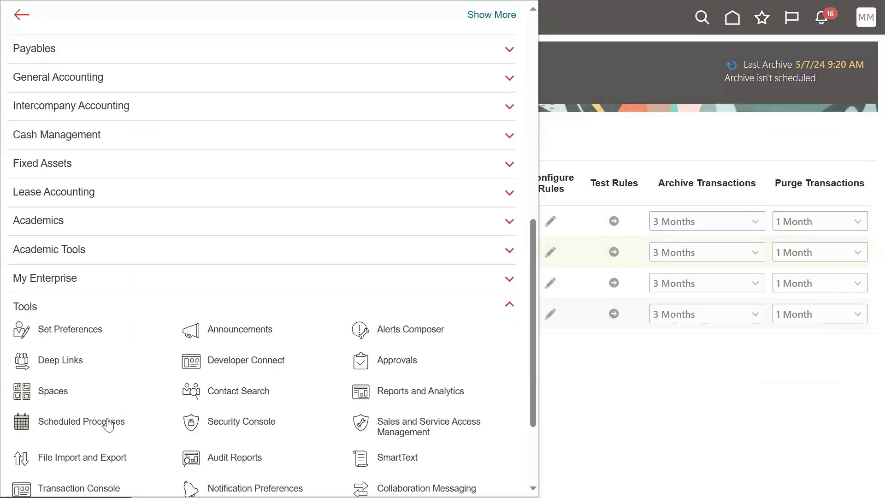
left_click(239, 426)
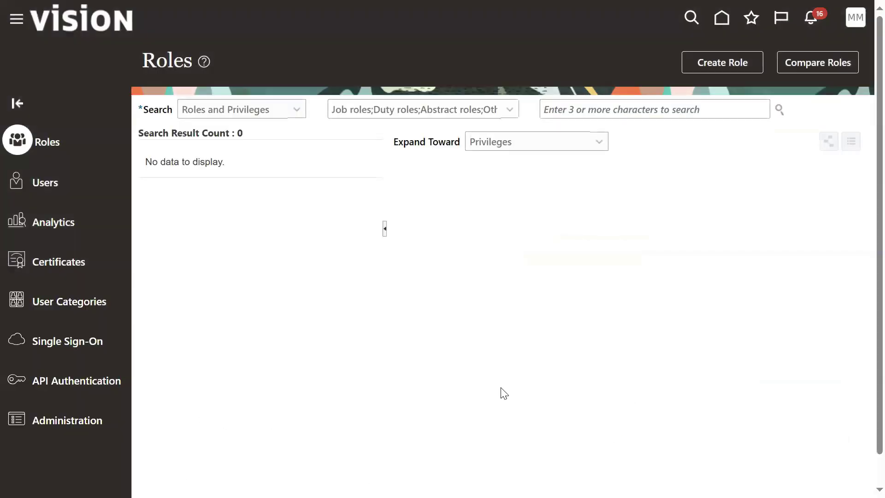
Search the user accounts for the approving user's name and open that account.
left_click(78, 192)
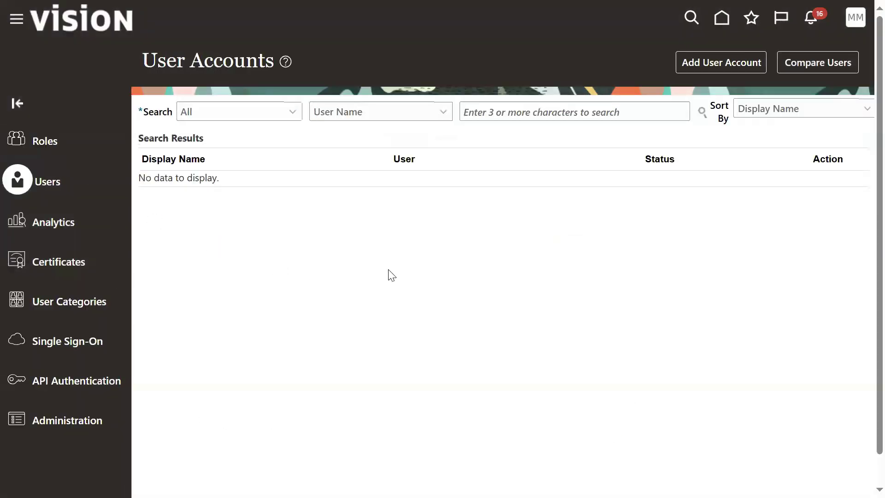
left_click(507, 117)
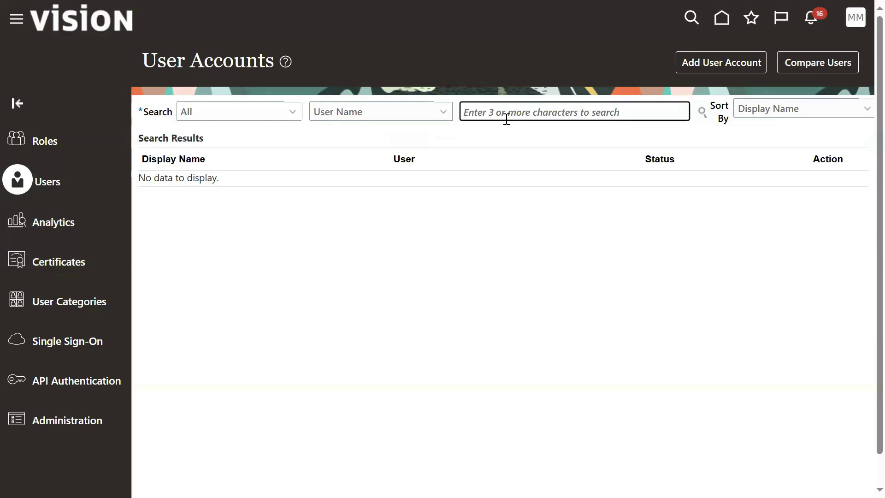
key("Return")
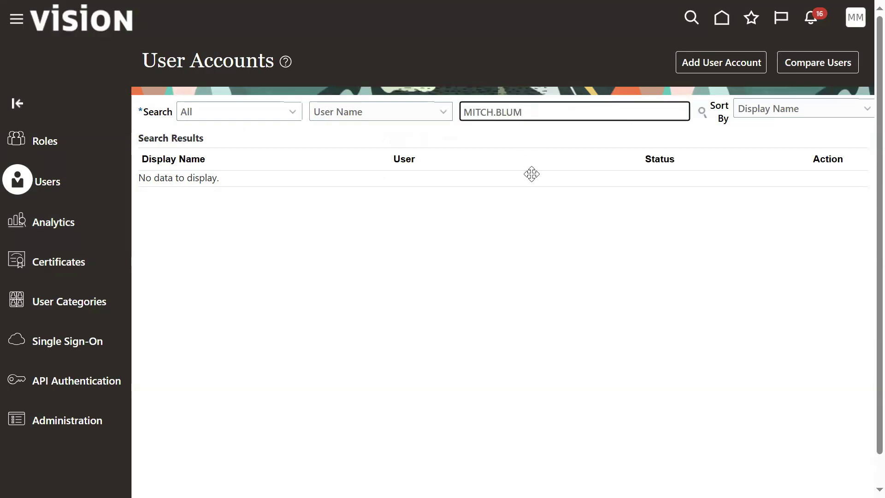
left_click(493, 199)
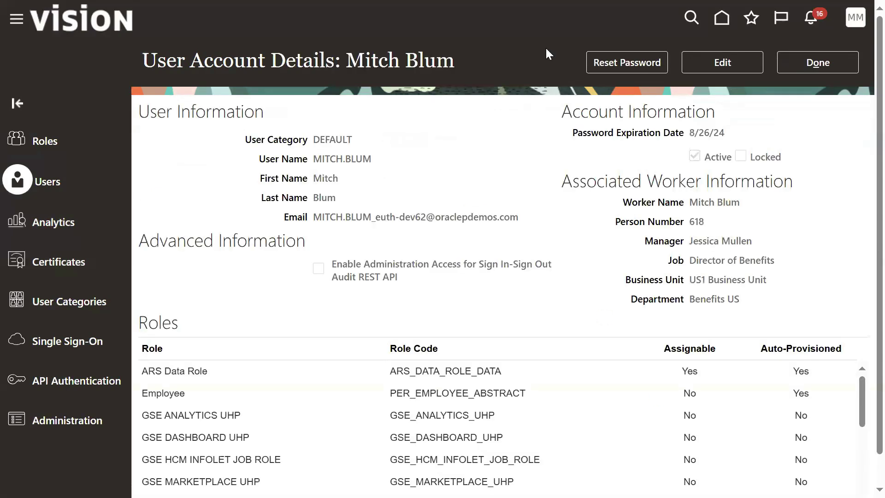
Manually reset the account's password, entering and confirming the new password.
left_click(595, 63)
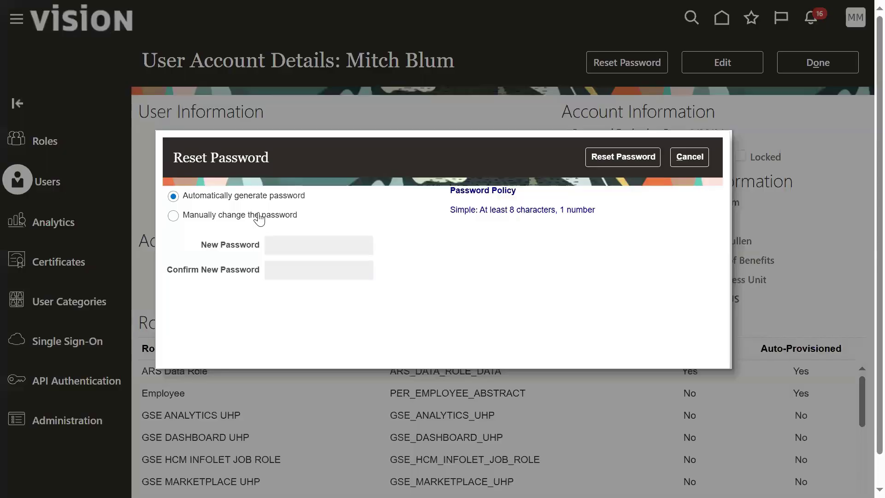
left_click(257, 216)
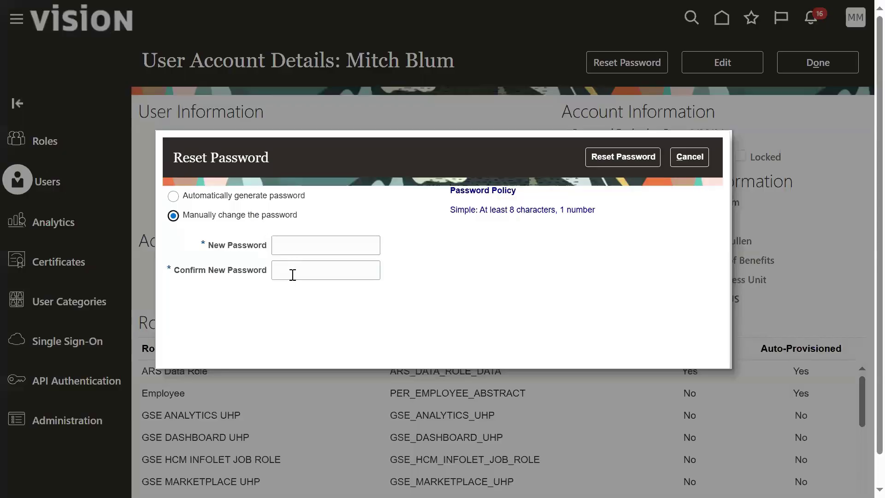
left_click(281, 240)
type("Welc")
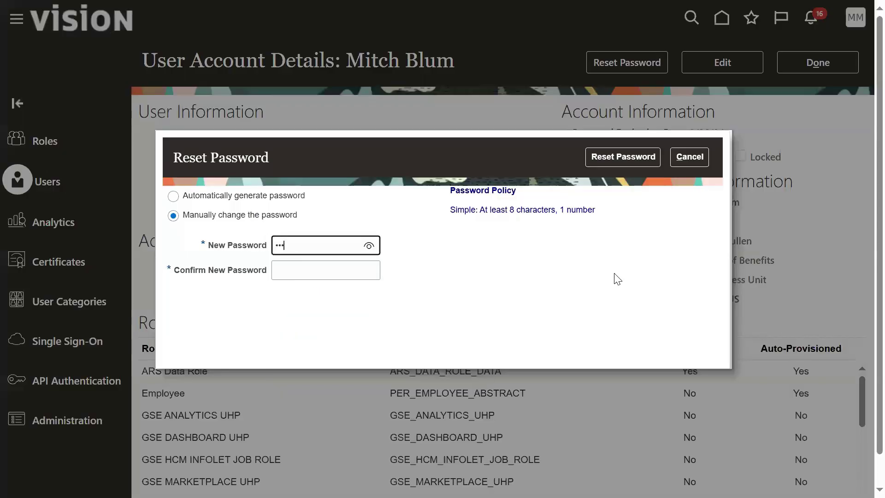
type("ome1")
key("Tab")
type("Welcome1")
left_click(650, 155)
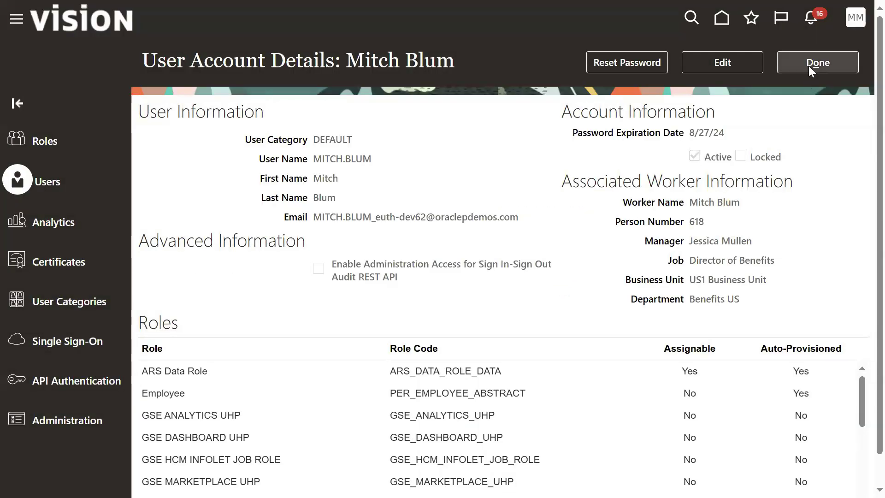
left_click(816, 64)
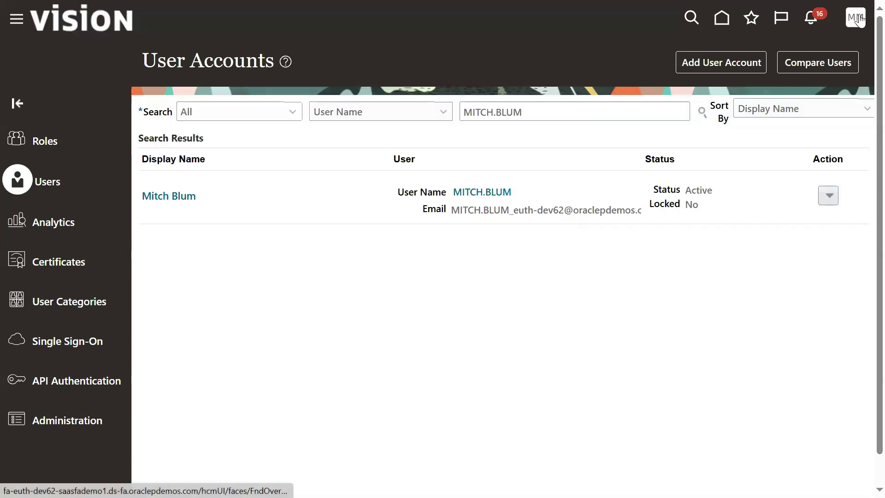
Sign out and sign back in with the approver's user ID, dismissing the save-password prompt.
left_click(857, 22)
left_click(837, 51)
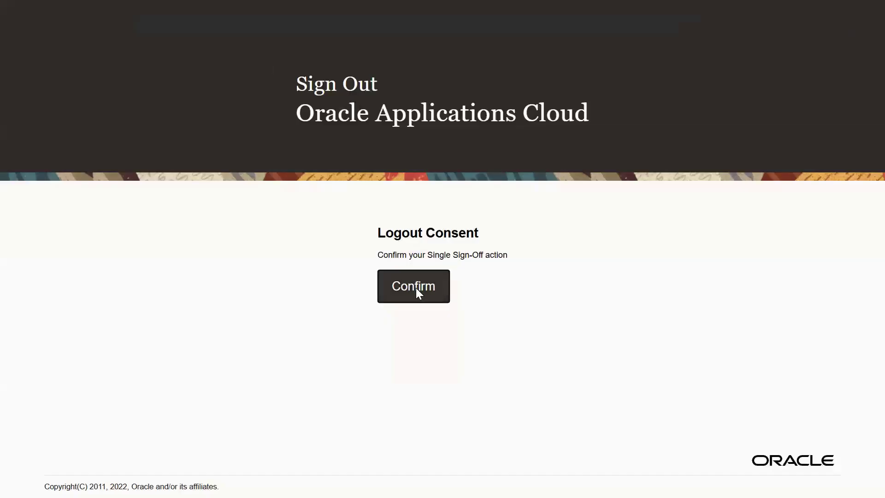
left_click(416, 288)
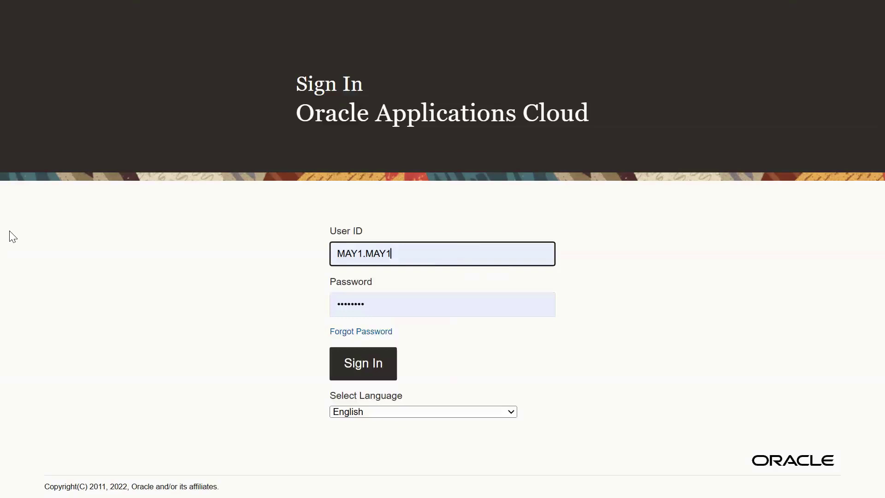
key("ctrl+v")
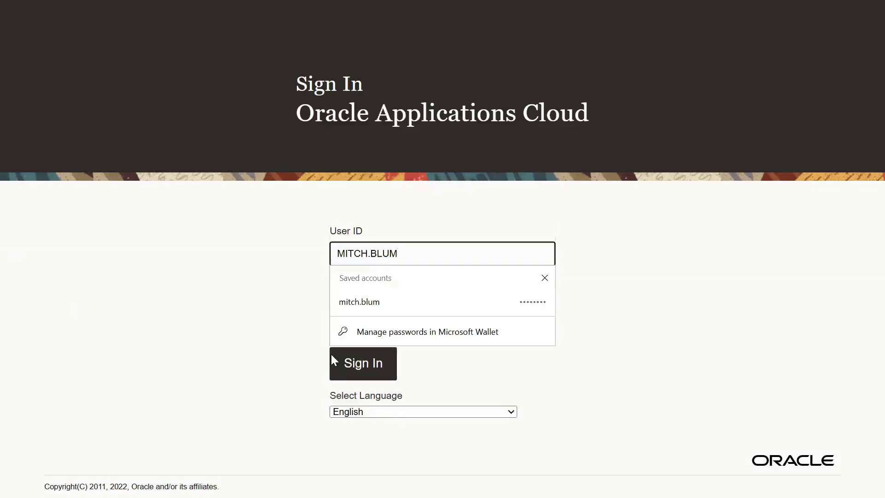
left_click(609, 321)
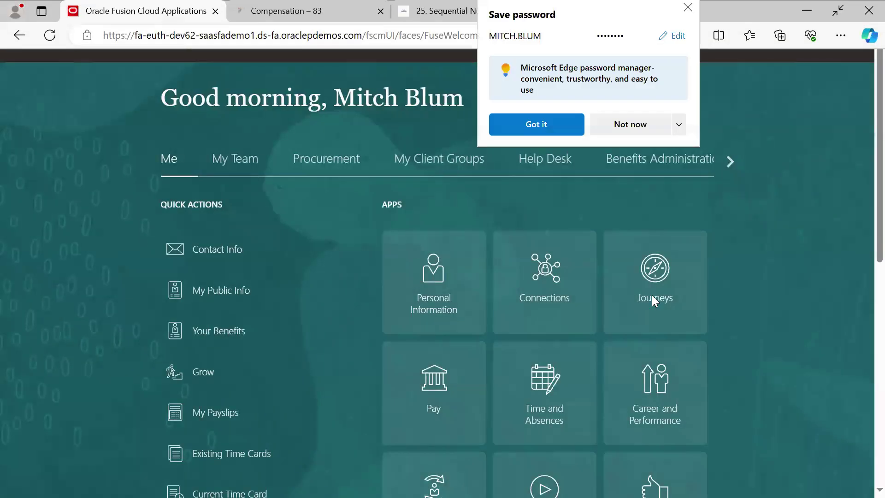
left_click(544, 177)
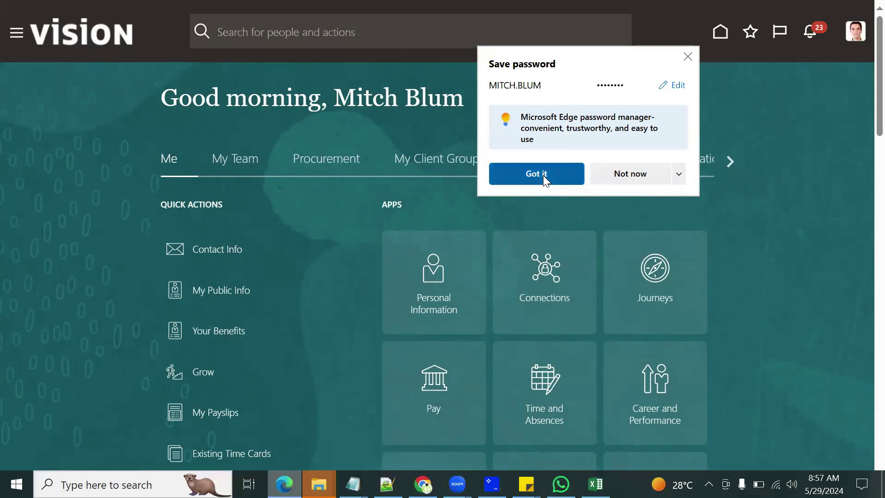
Approve the MRF_CA_LOCATION and MRF_NY_LOCATION notifications, then choose Sign Out from the account menu.
left_click(814, 32)
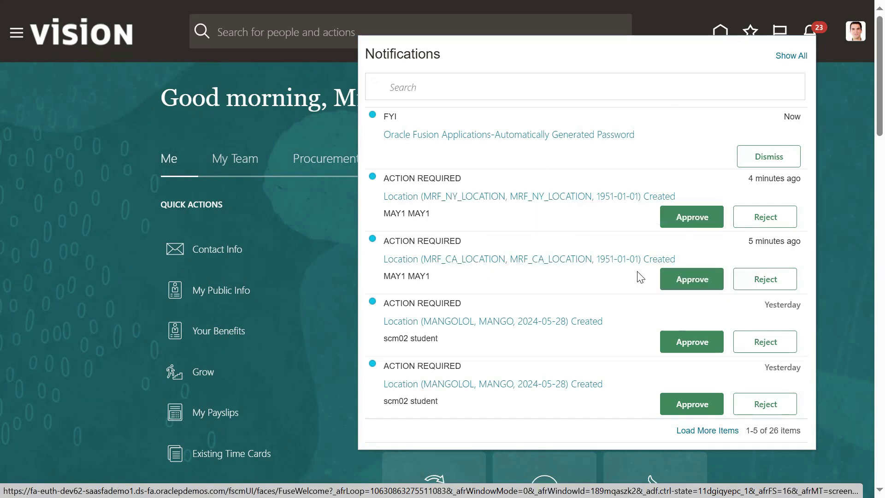
left_click(671, 280)
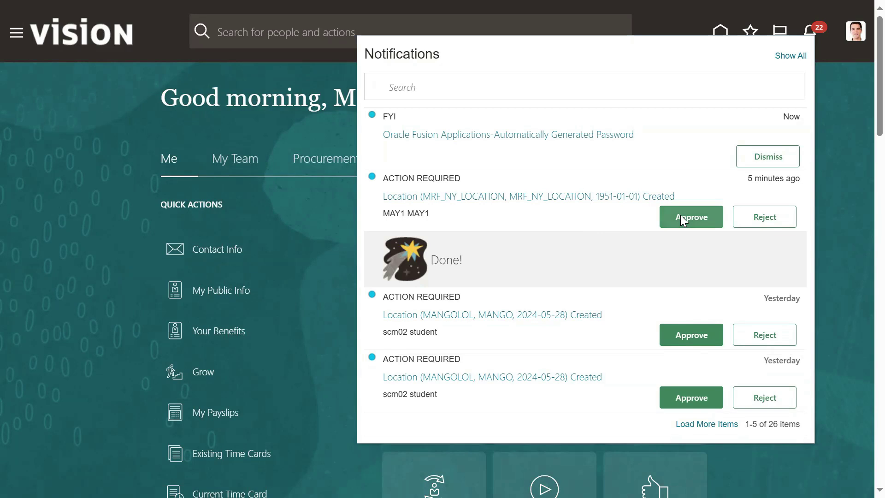
left_click(681, 215)
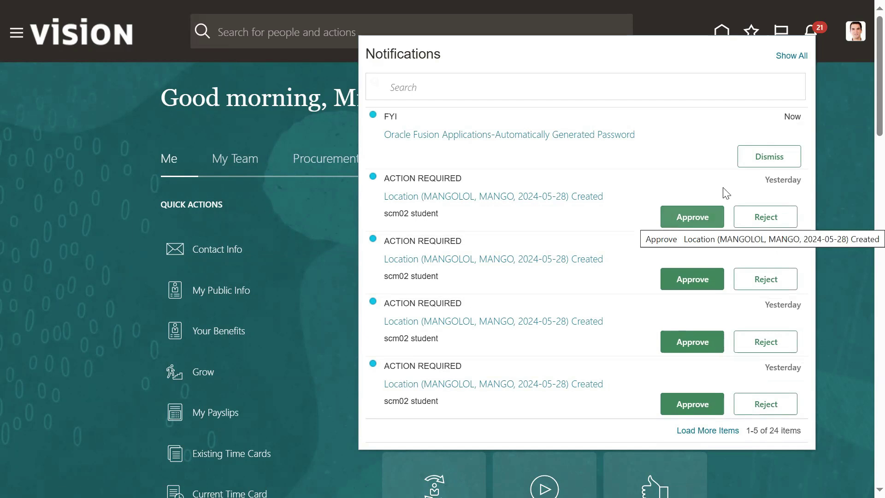
left_click(852, 61)
left_click(854, 45)
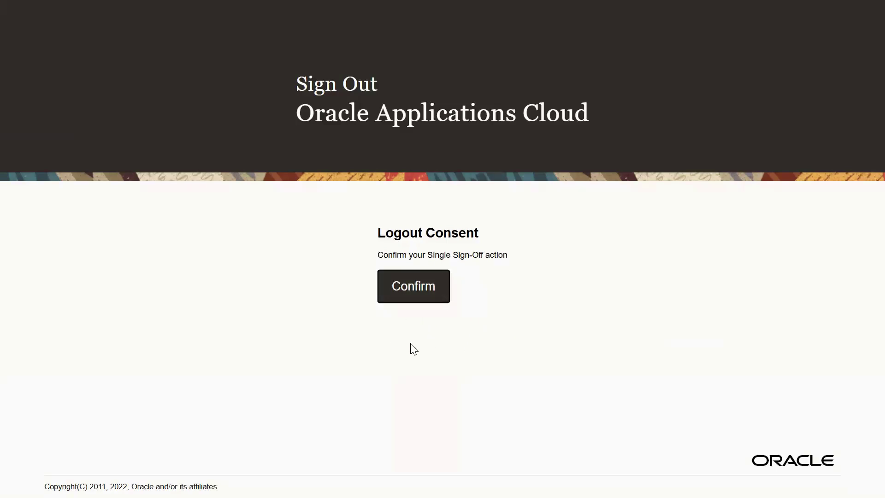
Confirm the logout and sign back in with the location creator's saved account.
left_click(408, 282)
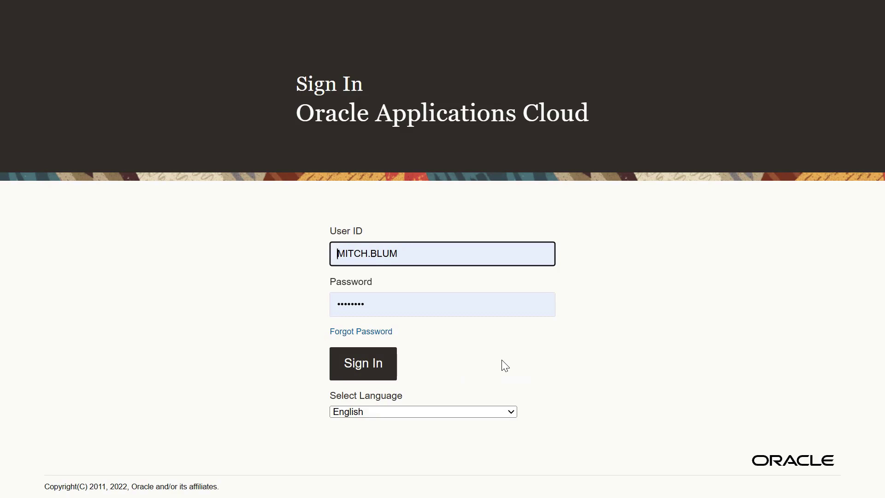
left_click(418, 253)
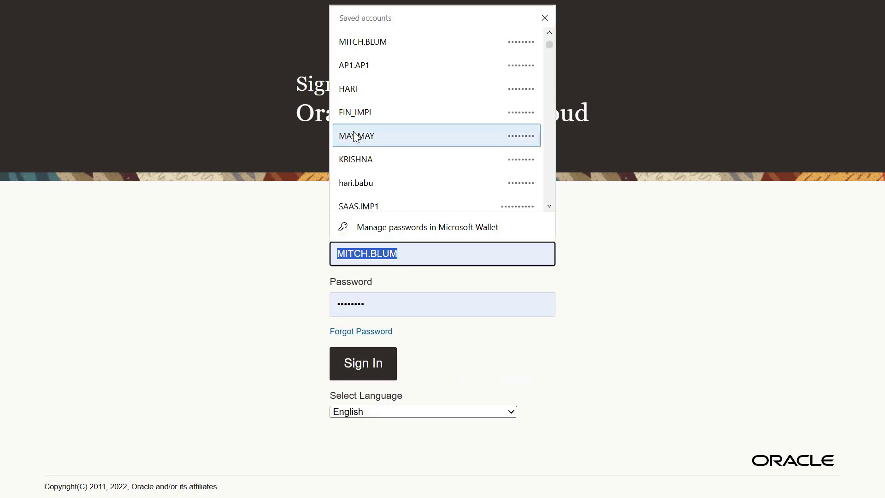
left_click(361, 134)
left_click(383, 364)
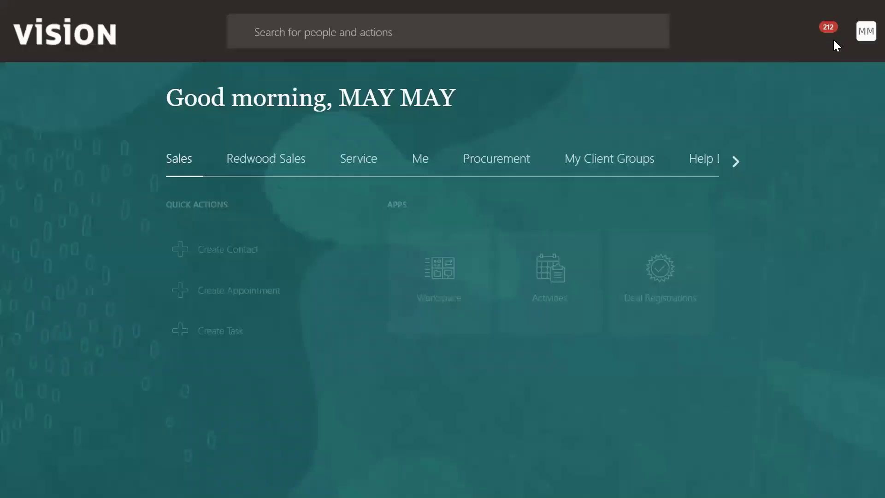
left_click(856, 31)
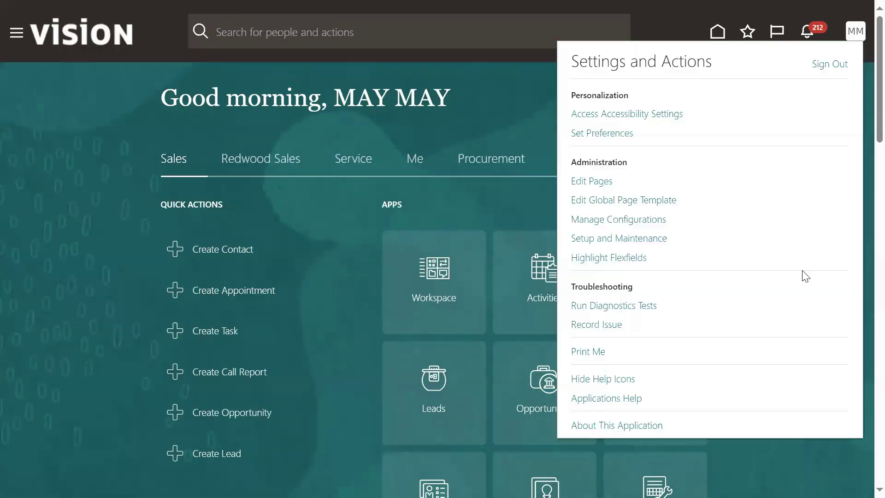
In Setup and Maintenance, search tasks for 'location' and jump to Manage Locations under Workforce Structures.
left_click(584, 237)
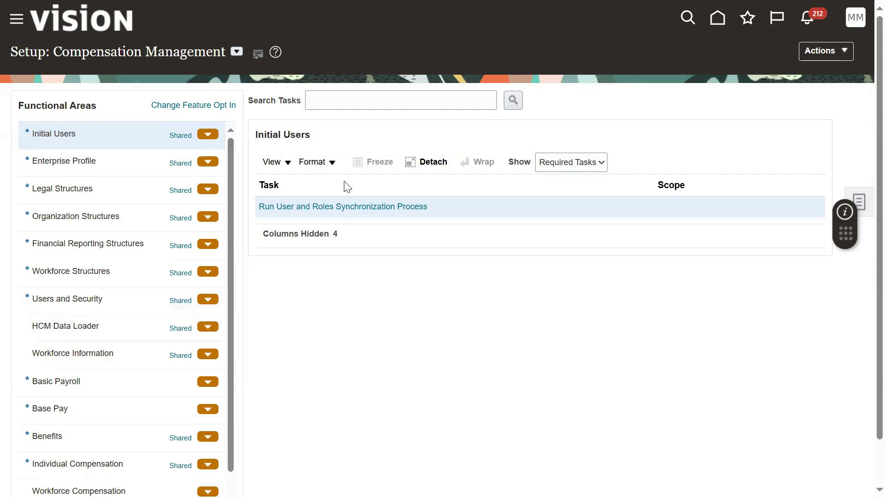
left_click(237, 52)
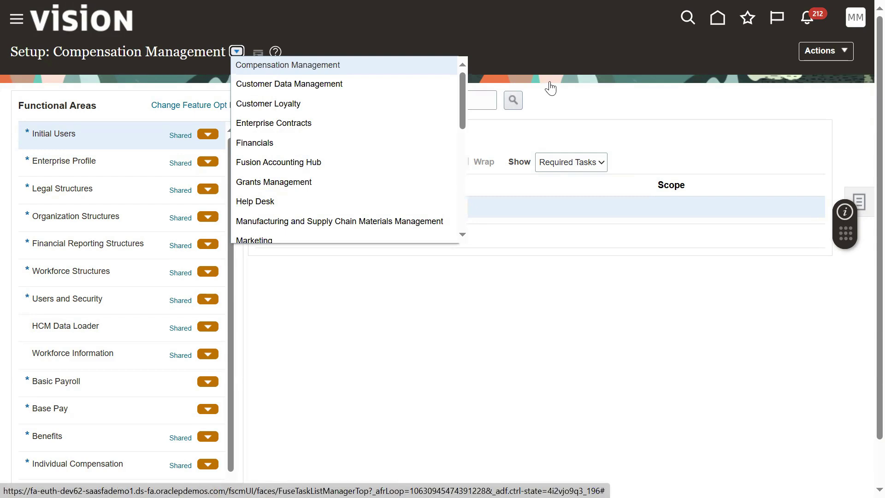
left_click(481, 103)
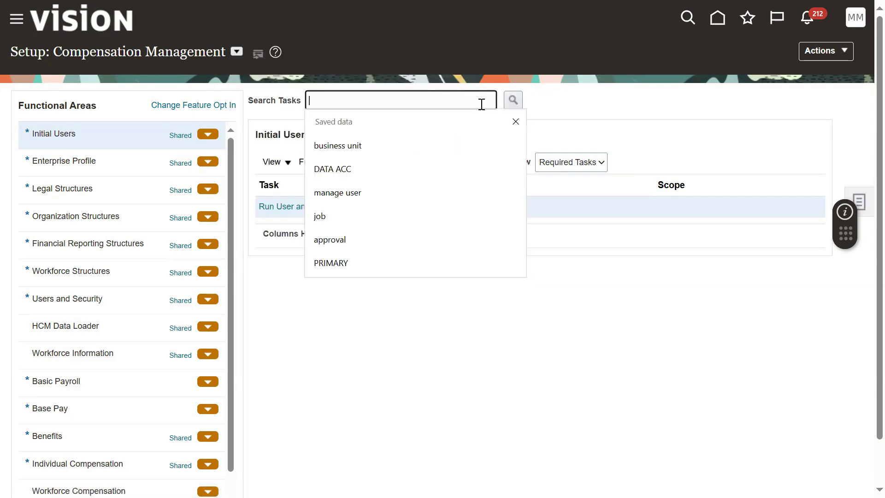
type("LOCA")
left_click(437, 147)
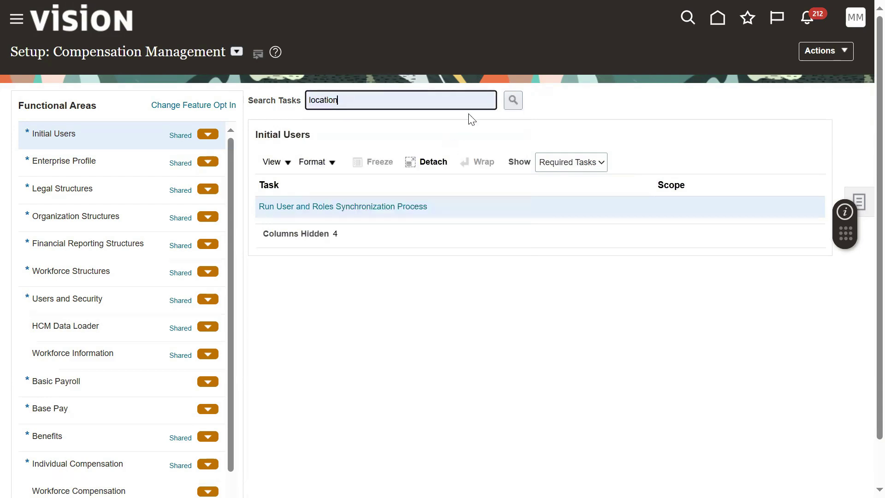
left_click(512, 101)
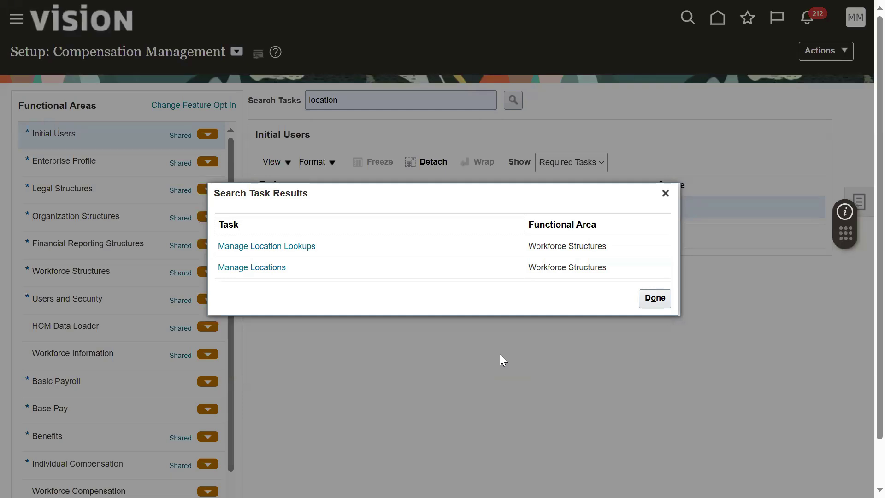
left_click(265, 268)
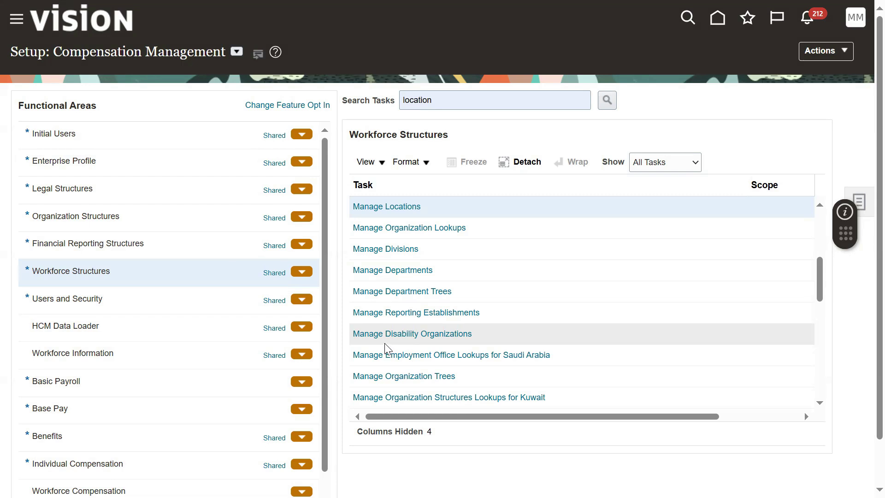
Search Manage Locations for 'MRF' and confirm MRF_CA_LOCATION and MRF_NY_LOCATION are Active.
left_click(394, 207)
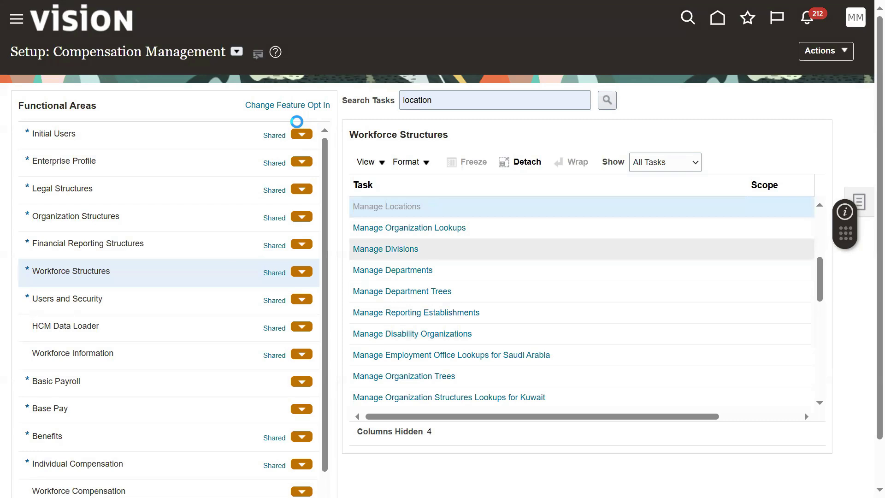
left_click(215, 155)
type("MRF")
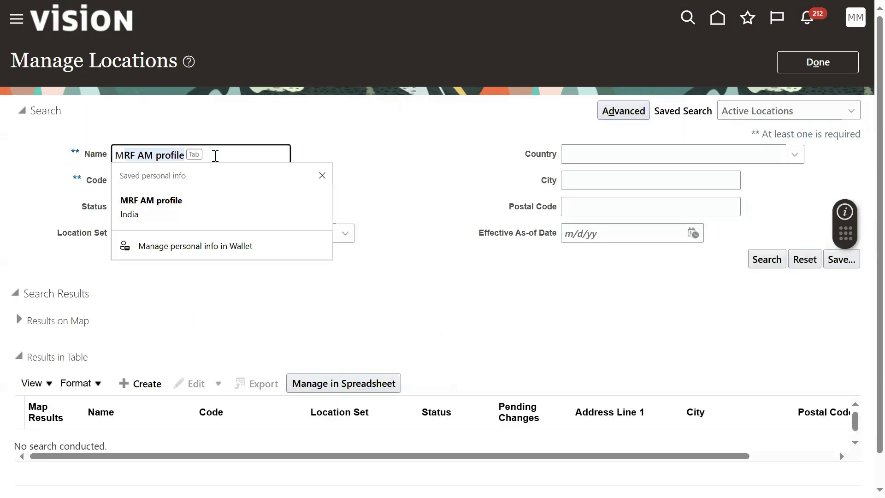
left_click(434, 173)
left_click(768, 260)
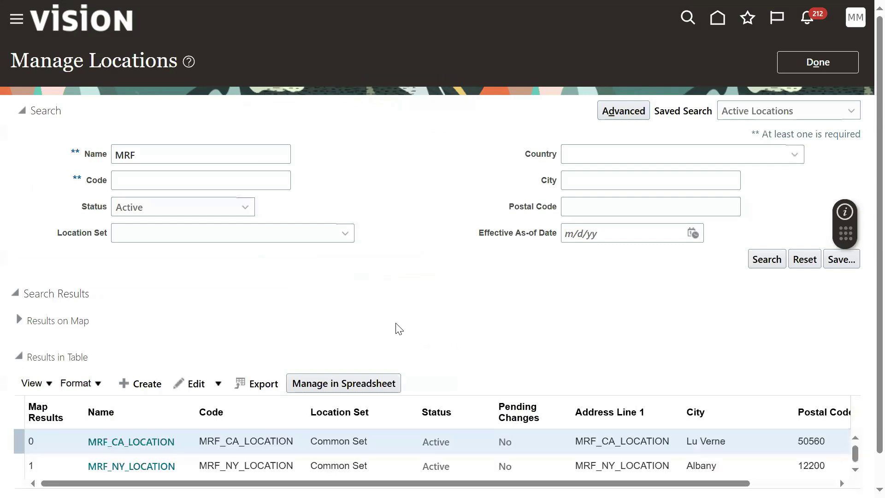
scroll(324, 355, "down", 1)
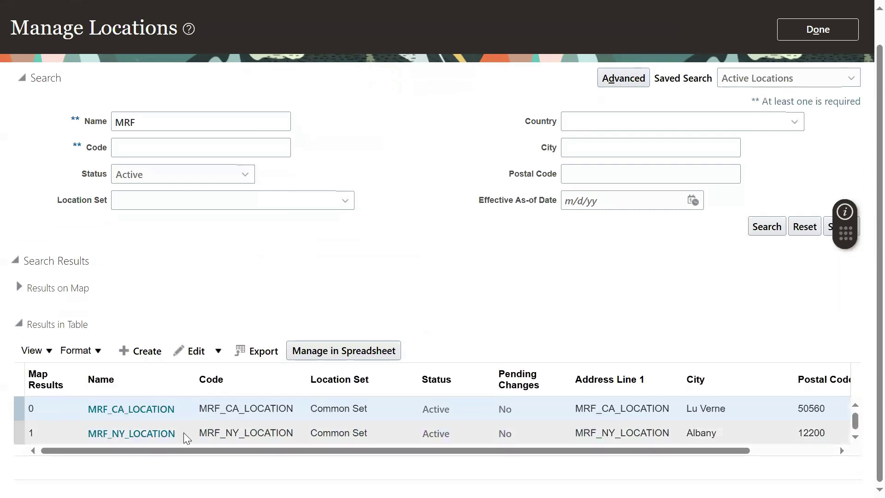